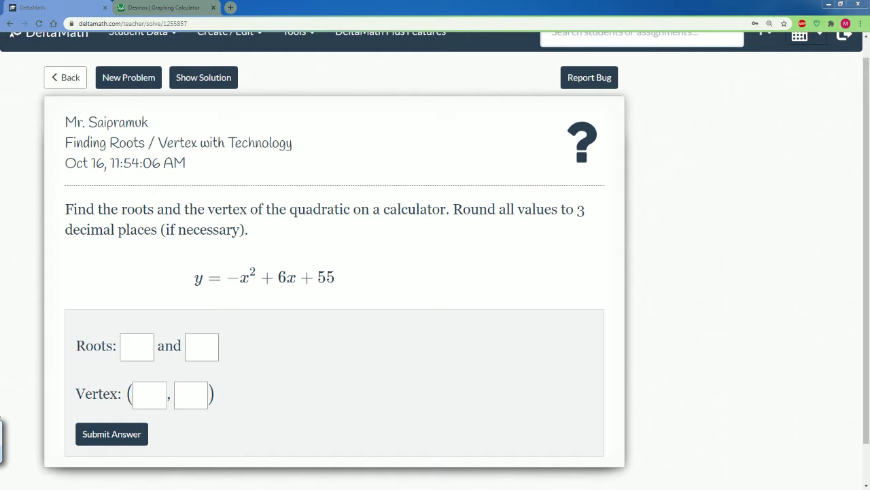
- Open Desmos with its math keypad hidden, then return to the DeltaMath problem for y = −x² + 6x + 55
{"action": "left_click", "coordinate": [146, 9]}
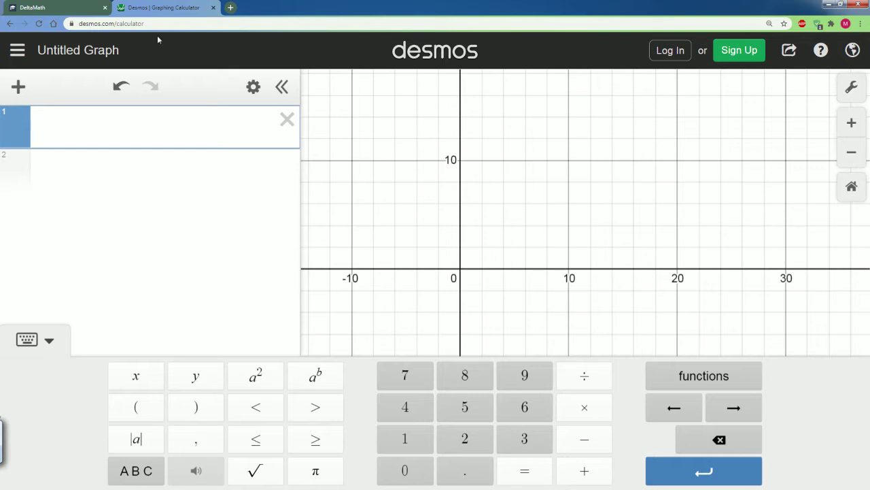
{"action": "left_click", "coordinate": [50, 349]}
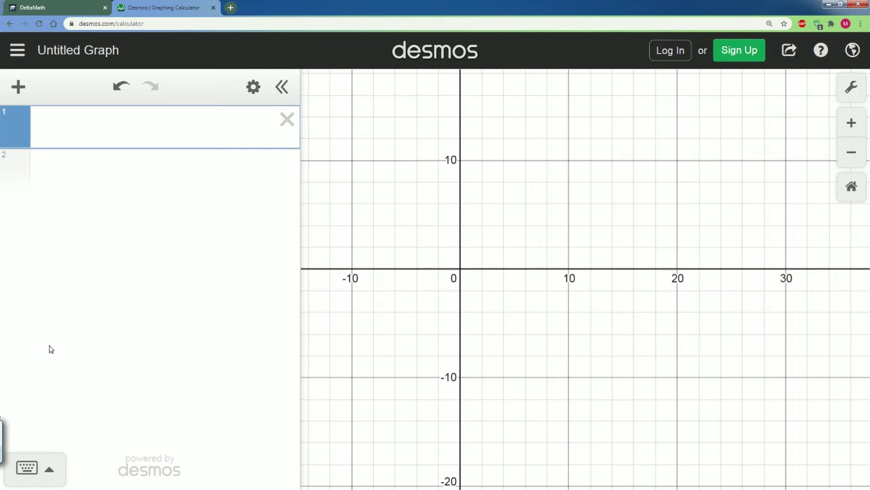
{"action": "left_click", "coordinate": [57, 8]}
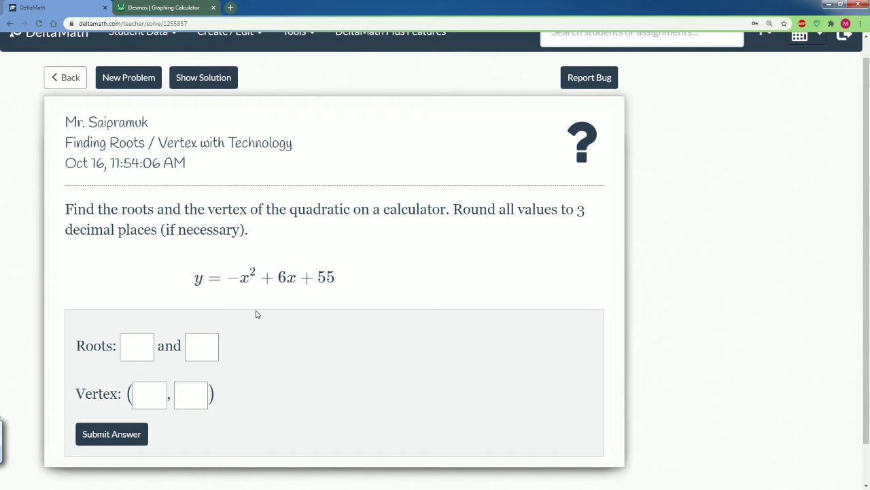
- Graph y = −x² + 6x + 55 in Desmos's first expression line
{"action": "left_click", "coordinate": [163, 7]}
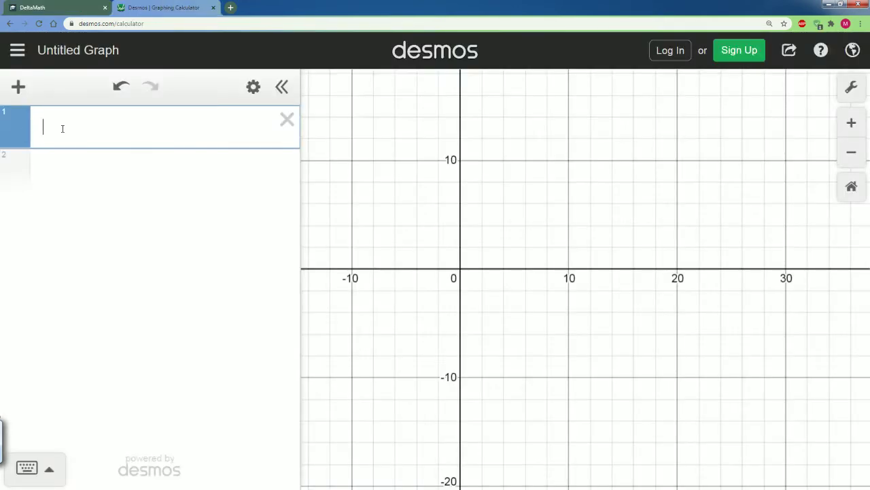
{"action": "type", "text": "y=-x"}
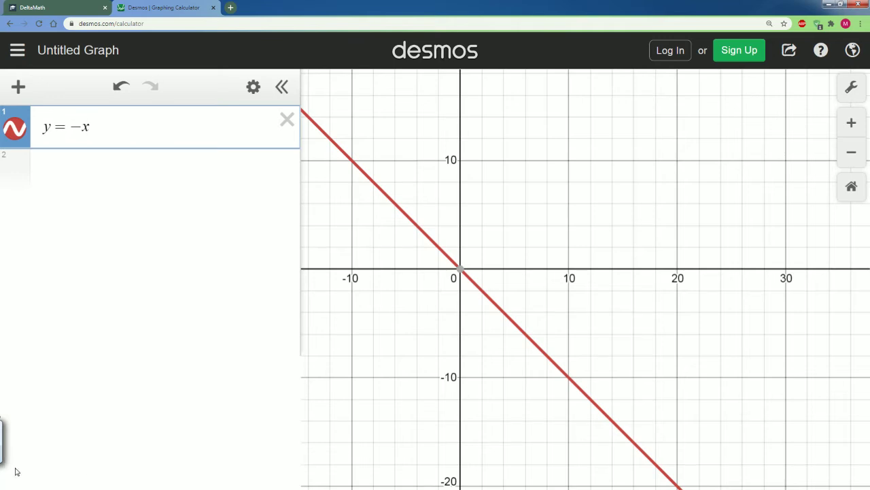
{"action": "left_click", "coordinate": [26, 467]}
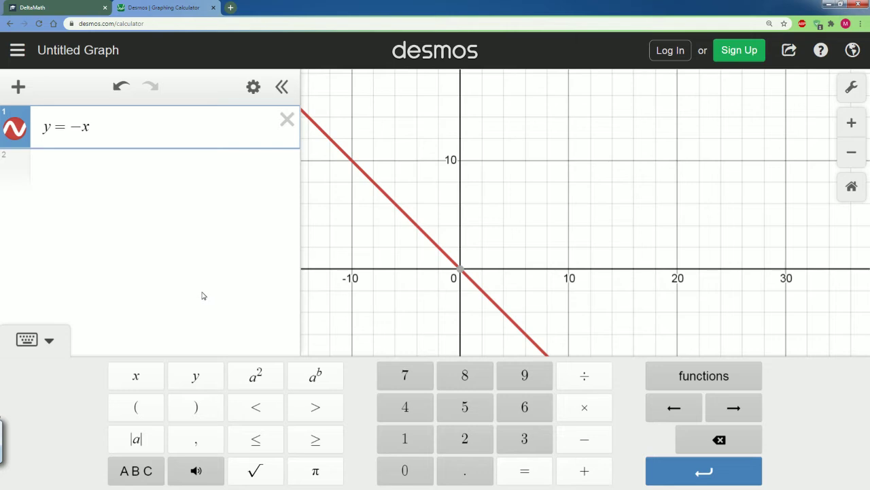
{"action": "left_click", "coordinate": [264, 379]}
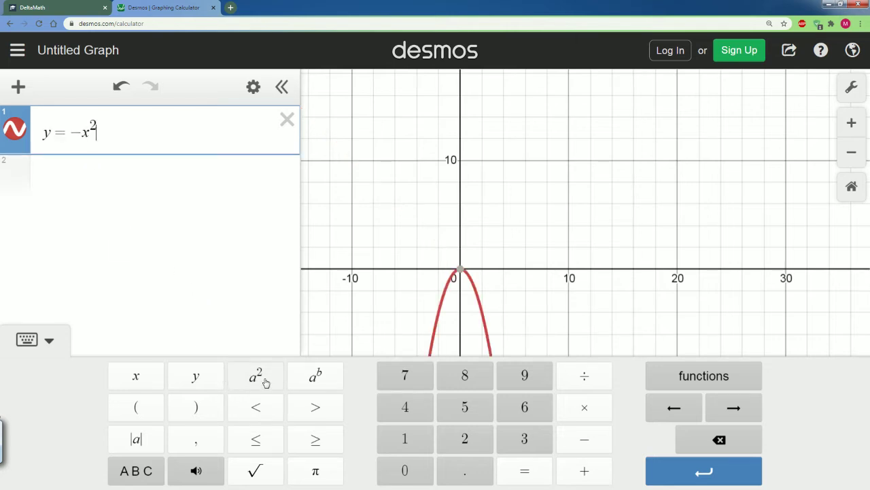
{"action": "type", "text": "+6x+55"}
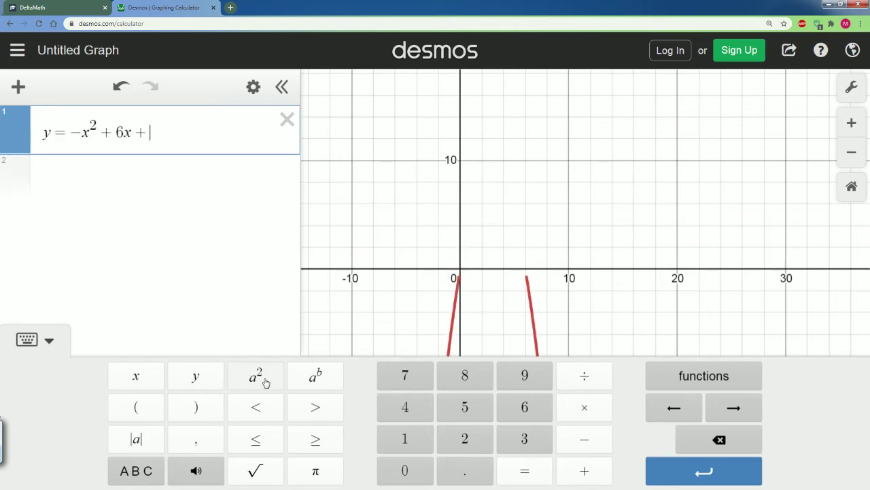
{"action": "left_click", "coordinate": [49, 343]}
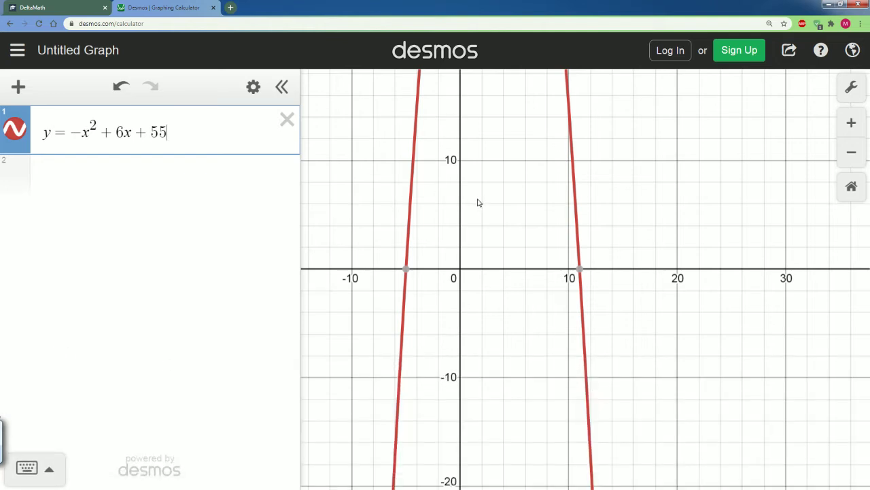
- Pan to the parabola's peak and reveal its vertex at (3, 64)
{"action": "left_click", "coordinate": [88, 8]}
{"action": "left_click", "coordinate": [140, 7]}
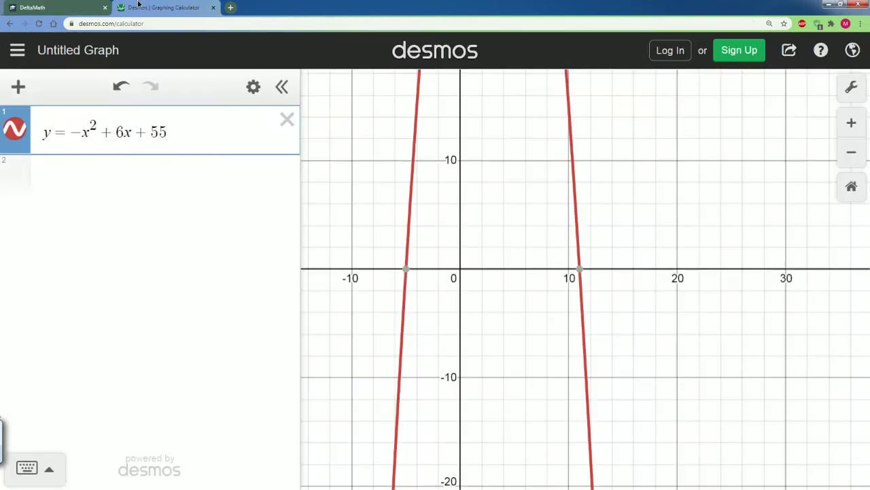
{"action": "mouse_move", "coordinate": [540, 231]}
{"action": "left_mouse_down"}
{"action": "mouse_move", "coordinate": [495, 402]}
{"action": "mouse_move", "coordinate": [508, 226]}
{"action": "mouse_move", "coordinate": [448, 385]}
{"action": "left_mouse_up"}
{"action": "left_click", "coordinate": [515, 281]}
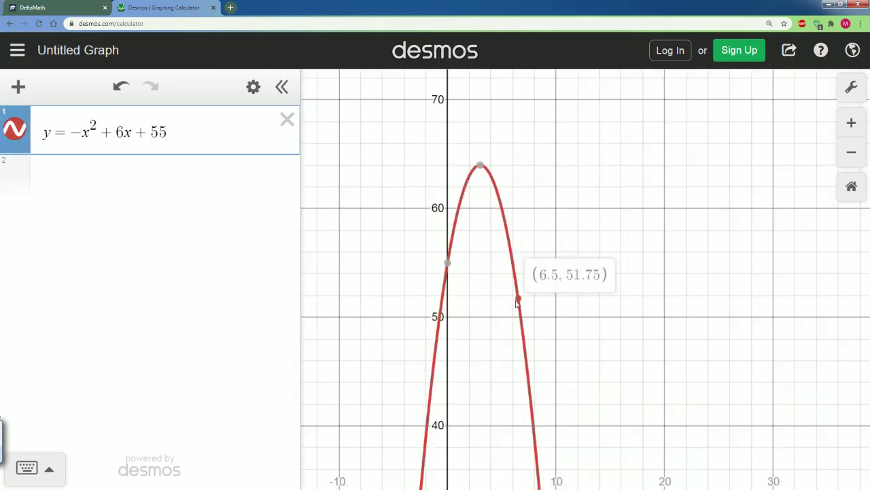
{"action": "left_click", "coordinate": [480, 166]}
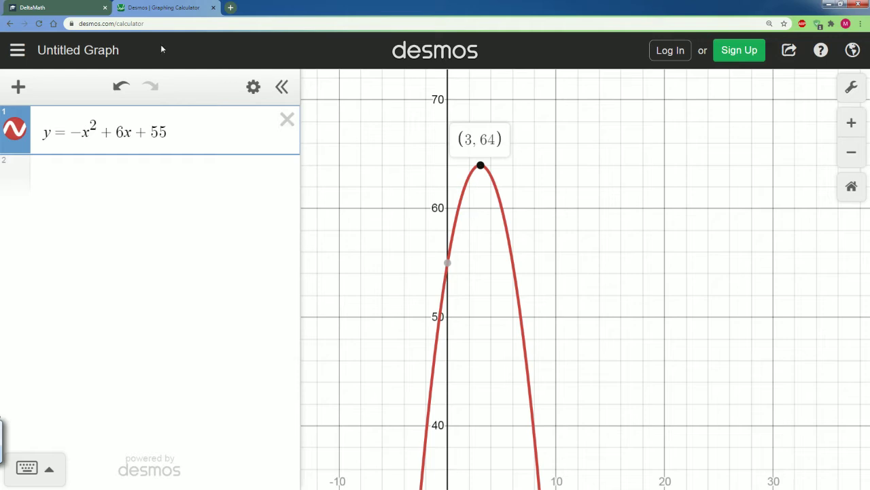
- Enter the vertex as 3 and 64 in DeltaMath's Vertex boxes
{"action": "left_click", "coordinate": [77, 10]}
{"action": "left_click", "coordinate": [155, 396]}
{"action": "type", "text": "3,645"}
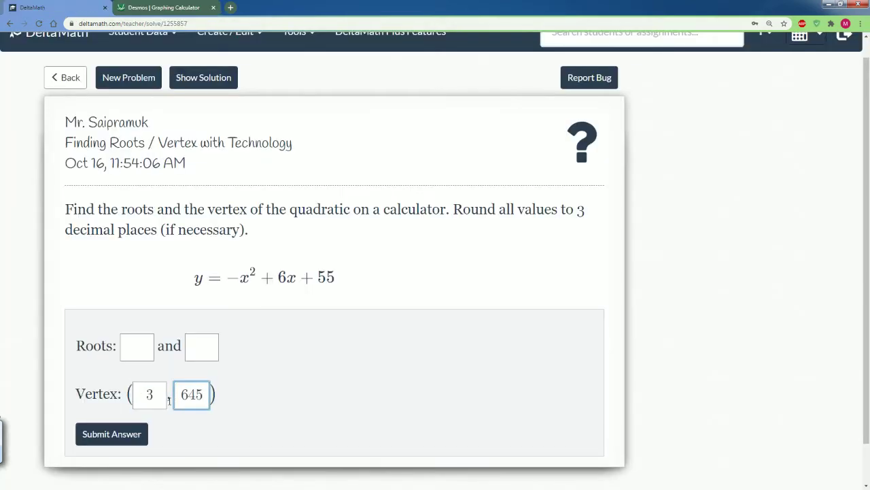
{"action": "key", "text": "BackSpace"}
- Zoom out and reveal both x-intercepts, (−5, 0) and (11, 0)
{"action": "left_click", "coordinate": [178, 8]}
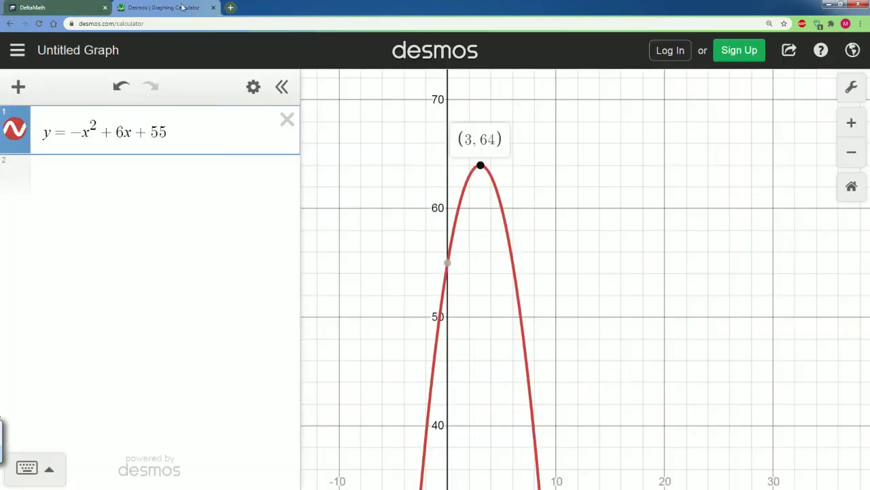
{"action": "left_click", "coordinate": [852, 152]}
{"action": "left_click_drag", "start_coordinate": [702, 350], "coordinate": [602, 184]}
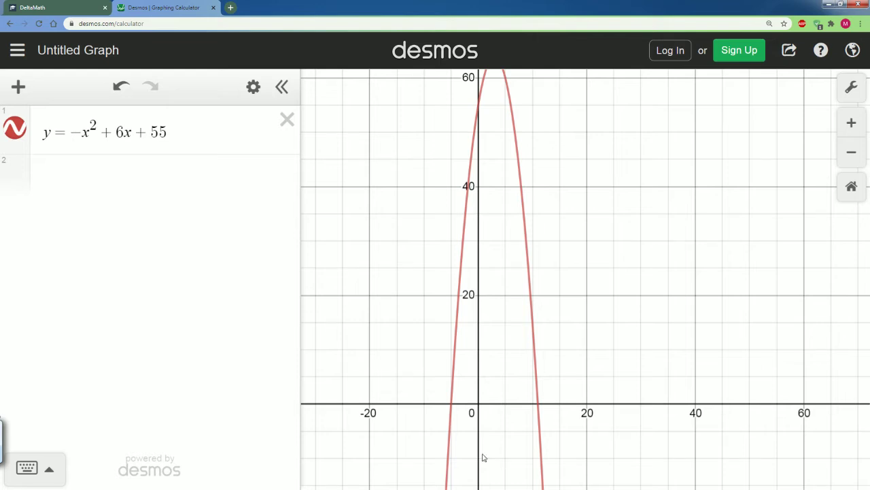
{"action": "left_click", "coordinate": [450, 408]}
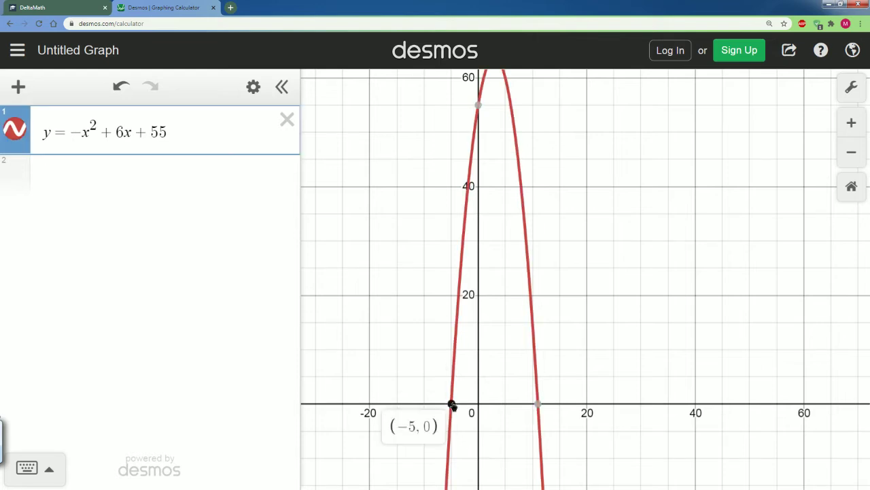
{"action": "left_click", "coordinate": [538, 405]}
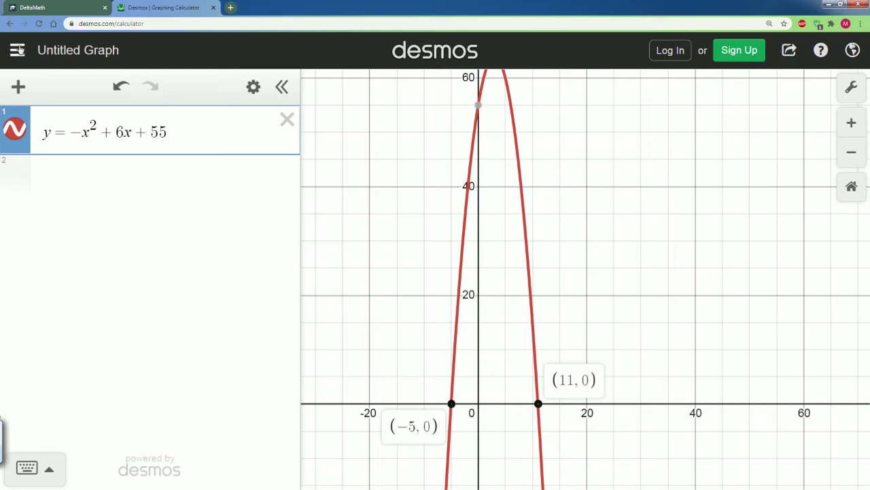
- Enter roots −5 and 11 in DeltaMath and submit the answer, confirming with Yes
{"action": "left_click", "coordinate": [41, 8]}
{"action": "left_click", "coordinate": [147, 346]}
{"action": "type", "text": "-5"}
{"action": "left_click", "coordinate": [163, 8]}
{"action": "left_click", "coordinate": [71, 6]}
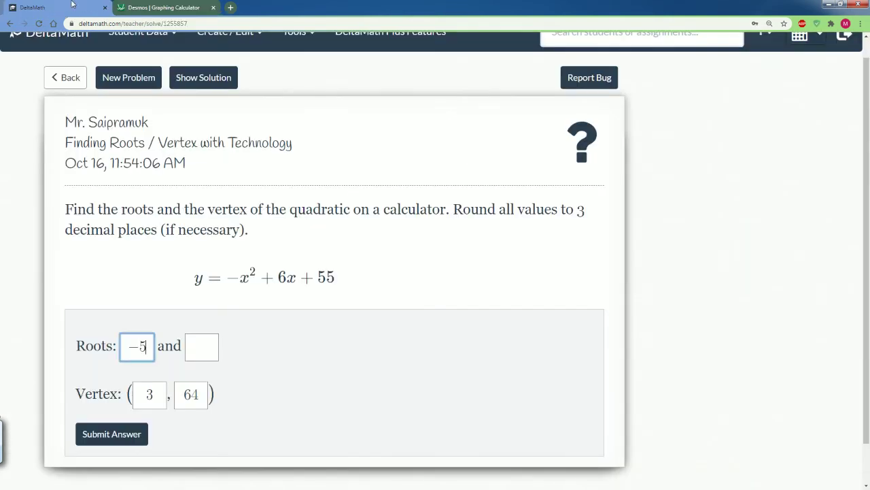
{"action": "key", "text": "Tab"}
{"action": "type", "text": "11"}
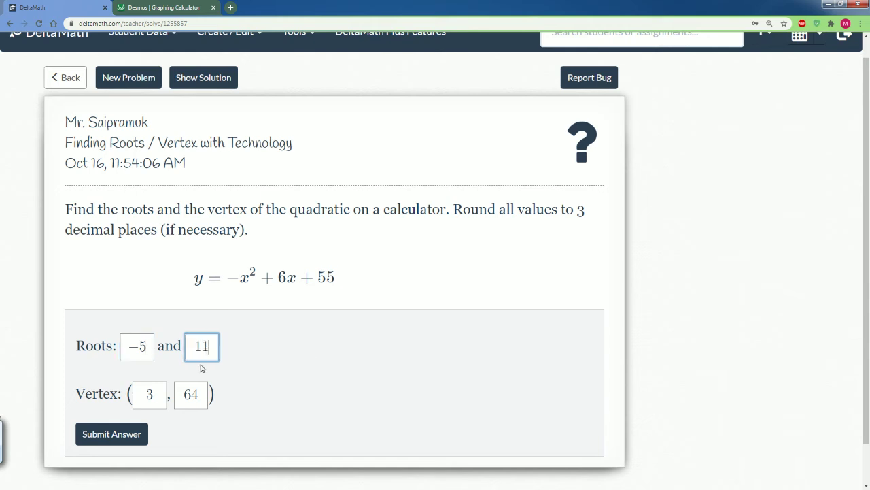
{"action": "left_click", "coordinate": [112, 434]}
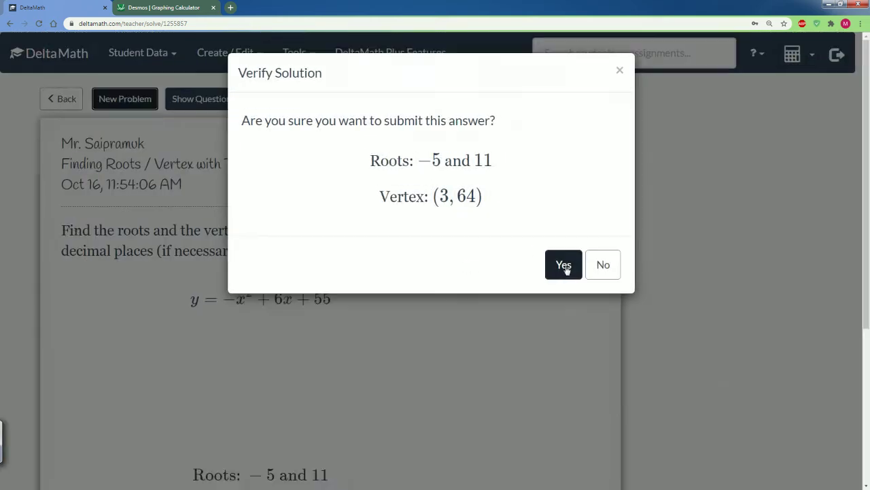
{"action": "left_click", "coordinate": [566, 264]}
- Review the graded solution (roots −5, 11; vertex (3, 64)), then load a new problem
{"action": "scroll", "coordinate": [432, 347], "scroll_direction": "down", "scroll_amount": 3}
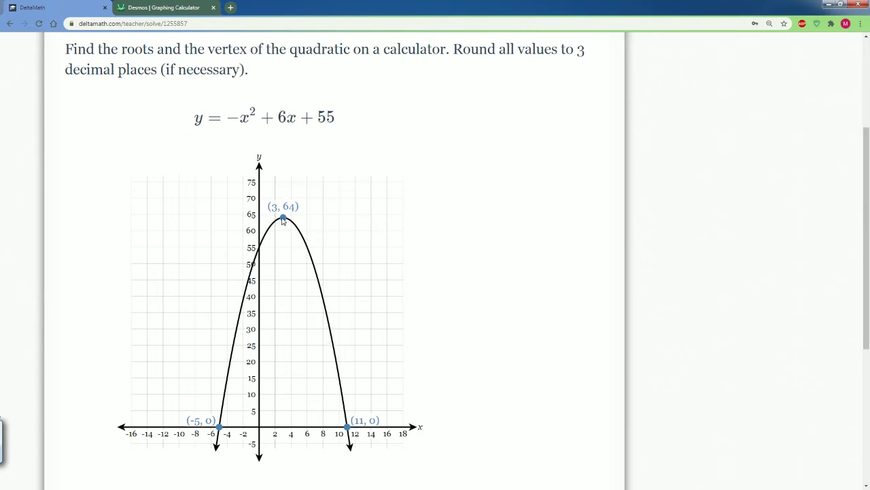
{"action": "scroll", "coordinate": [278, 220], "scroll_direction": "down", "scroll_amount": 3}
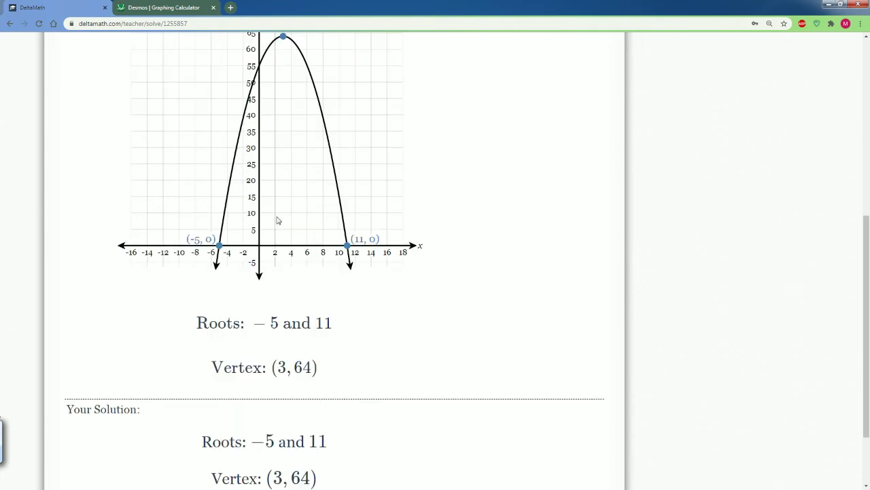
{"action": "scroll", "coordinate": [230, 272], "scroll_direction": "up", "scroll_amount": 1}
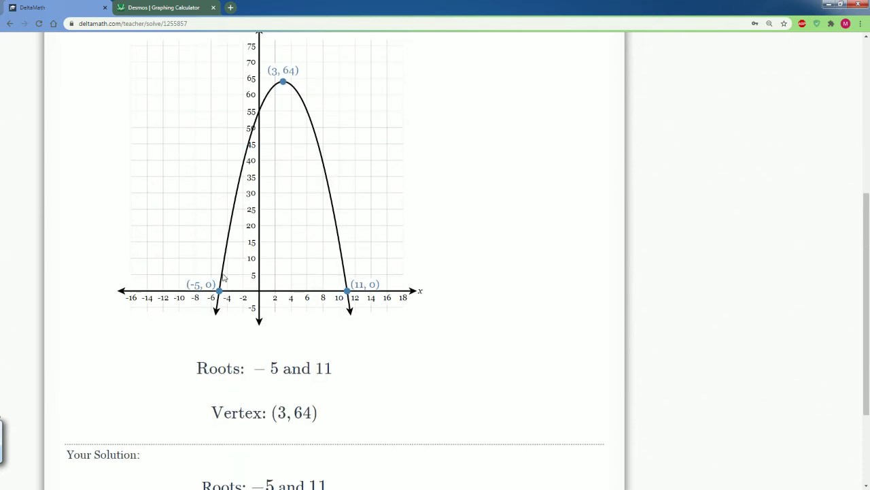
{"action": "scroll", "coordinate": [335, 316], "scroll_direction": "down", "scroll_amount": 2}
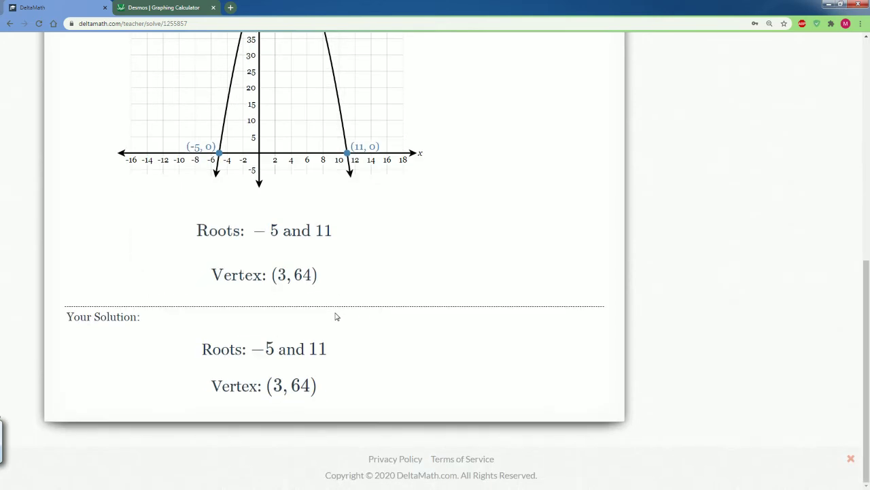
{"action": "scroll", "coordinate": [335, 316], "scroll_direction": "up", "scroll_amount": 6}
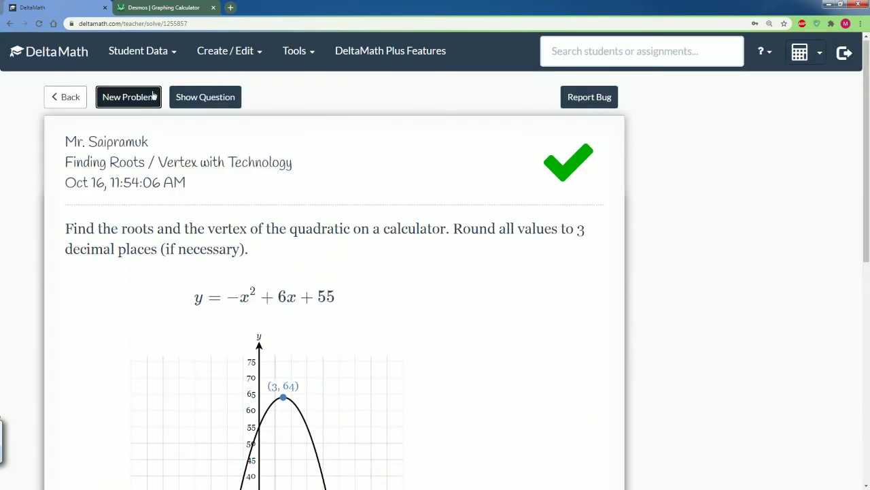
{"action": "left_click", "coordinate": [150, 95]}
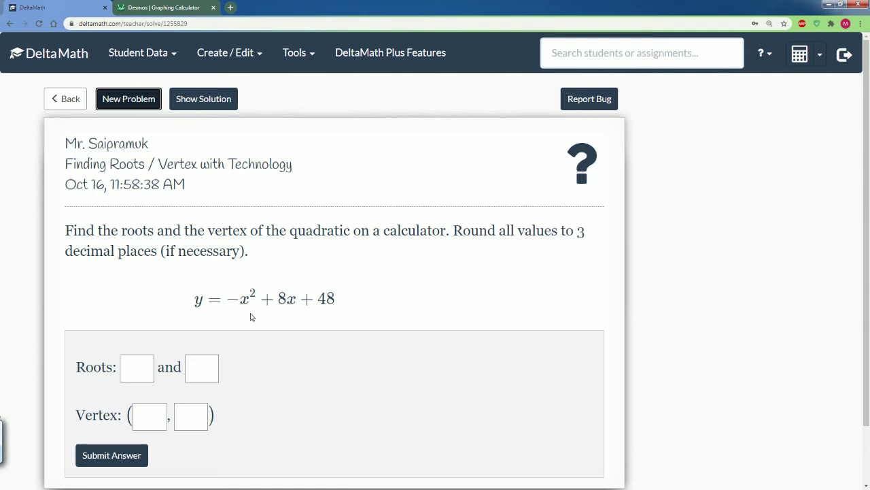
- Replace the Desmos equation with y = −x² + 8x + 48 and reveal its vertex (4, 64)
{"action": "left_click", "coordinate": [191, 7]}
{"action": "left_click_drag", "start_coordinate": [167, 133], "coordinate": [81, 139]}
{"action": "type", "text": "x"}
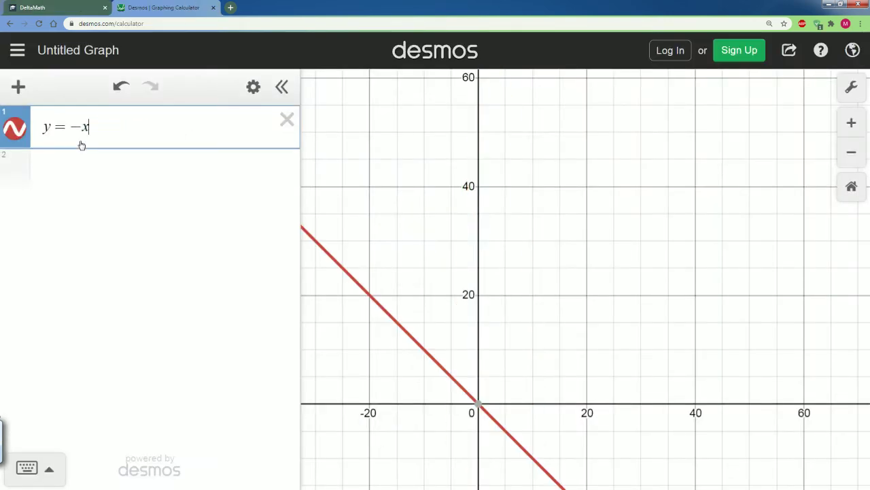
{"action": "type", "text": "^2+"}
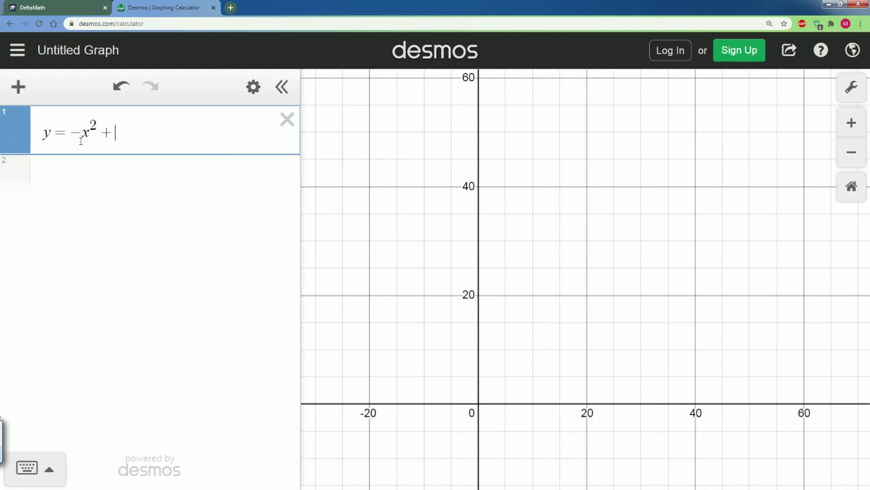
{"action": "type", "text": "8x+48"}
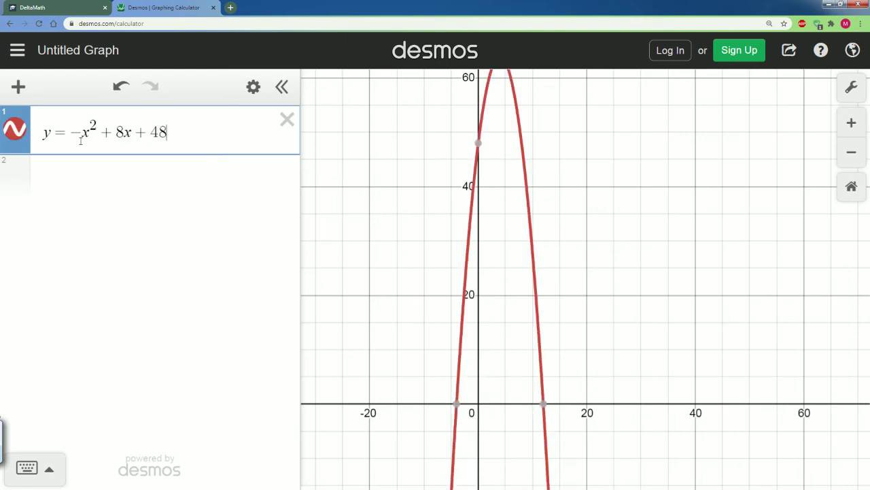
{"action": "left_click_drag", "start_coordinate": [568, 170], "coordinate": [563, 206]}
{"action": "left_click", "coordinate": [497, 94]}
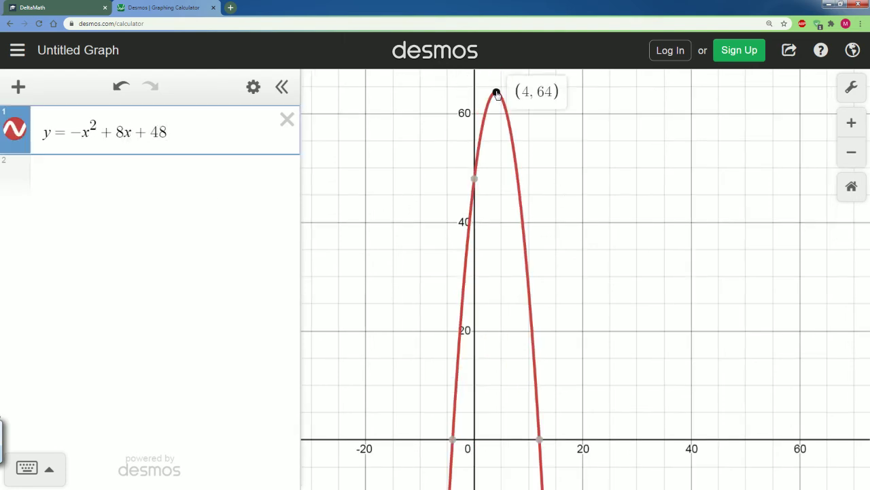
{"action": "left_click", "coordinate": [497, 94]}
{"action": "left_click", "coordinate": [497, 94]}
- Enter 4 and 64 as the vertex in DeltaMath, then pan Desmos toward the x-intercepts
{"action": "left_click", "coordinate": [75, 8]}
{"action": "left_click", "coordinate": [150, 415]}
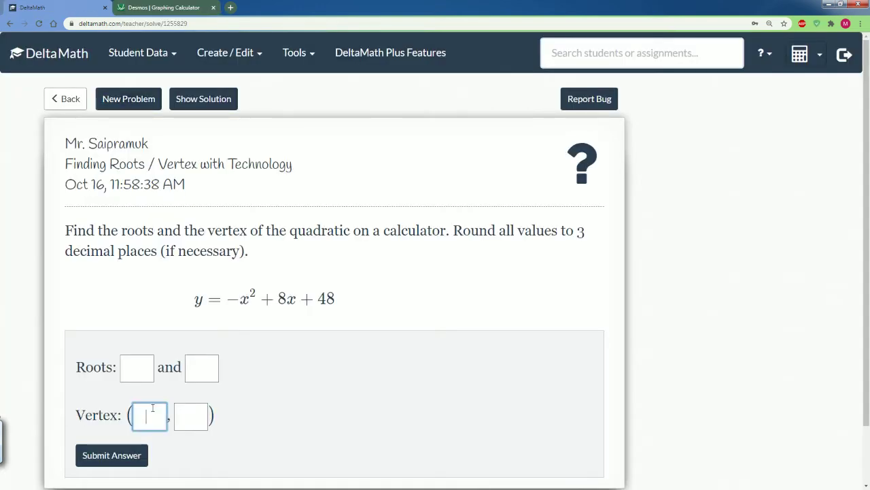
{"action": "type", "text": "4"}
{"action": "key", "text": "Tab"}
{"action": "type", "text": "64"}
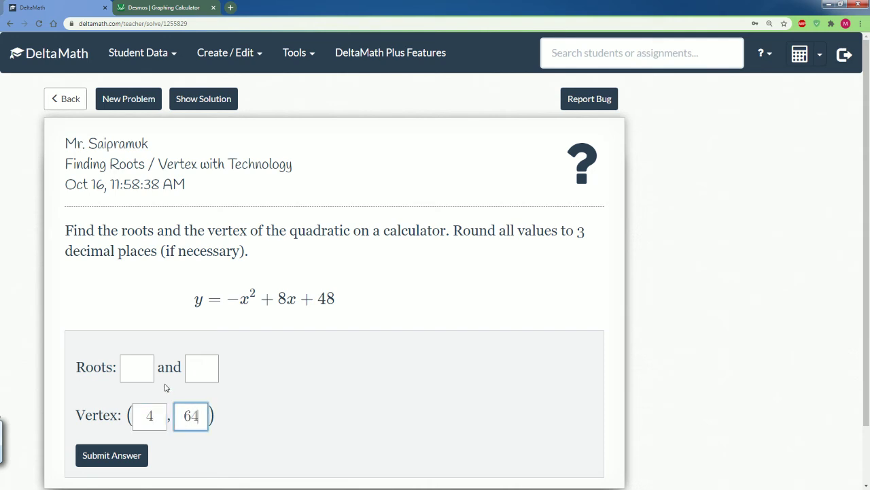
{"action": "left_click", "coordinate": [170, 7]}
{"action": "left_click_drag", "start_coordinate": [402, 408], "coordinate": [362, 367]}
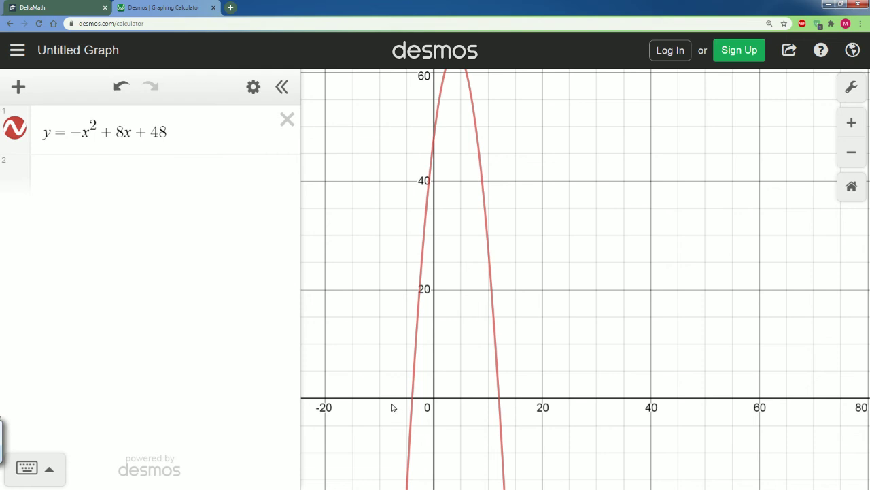
- Reveal the parabola's x-intercepts at (−4, 0) and (12, 0)
{"action": "left_click", "coordinate": [412, 400]}
{"action": "left_click", "coordinate": [413, 400]}
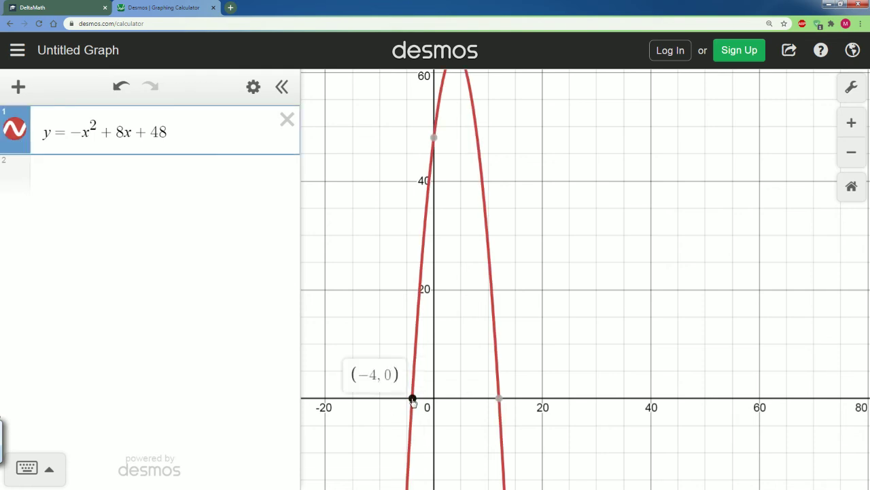
{"action": "left_click", "coordinate": [500, 398]}
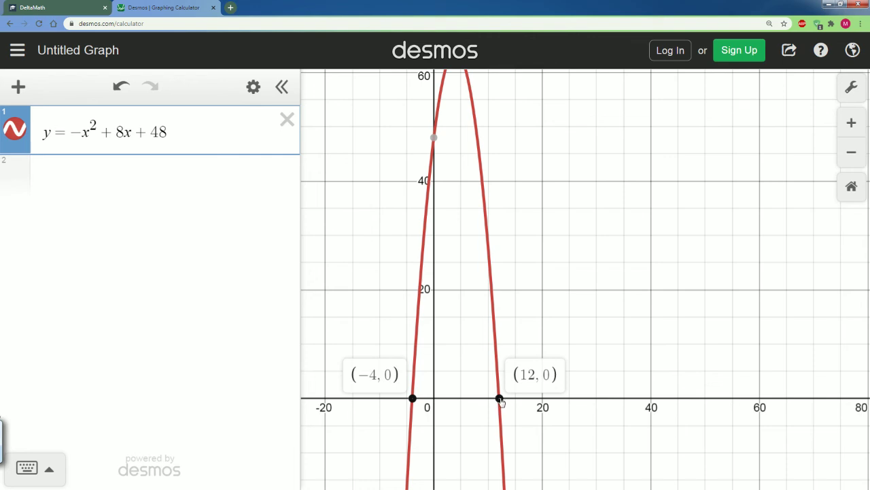
- Enter roots −4 and 12 in DeltaMath and submit the answer, confirming with Yes
{"action": "left_click", "coordinate": [68, 7]}
{"action": "left_click", "coordinate": [135, 378]}
{"action": "type", "text": "-4"}
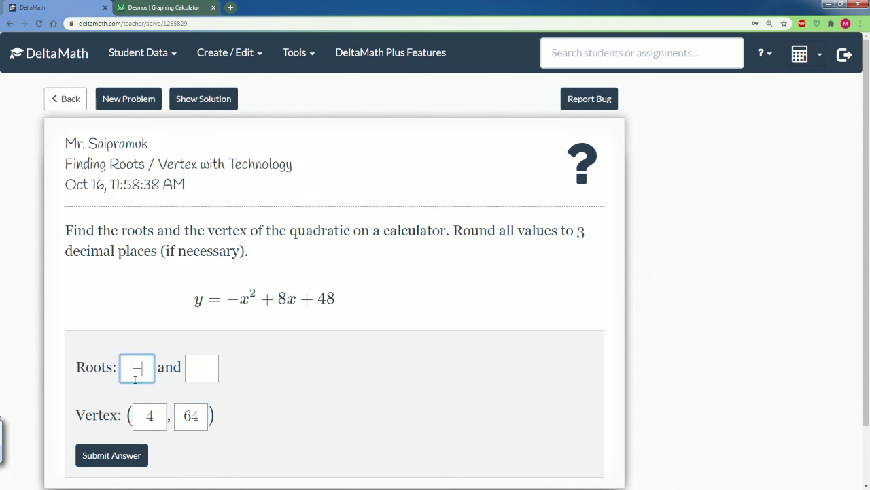
{"action": "left_click", "coordinate": [191, 367]}
{"action": "type", "text": "12"}
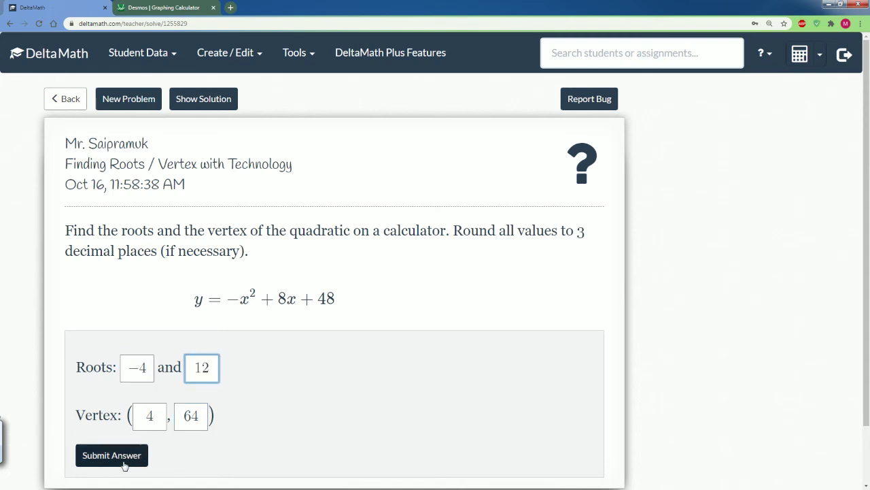
{"action": "left_click", "coordinate": [123, 457]}
{"action": "left_click", "coordinate": [566, 257]}
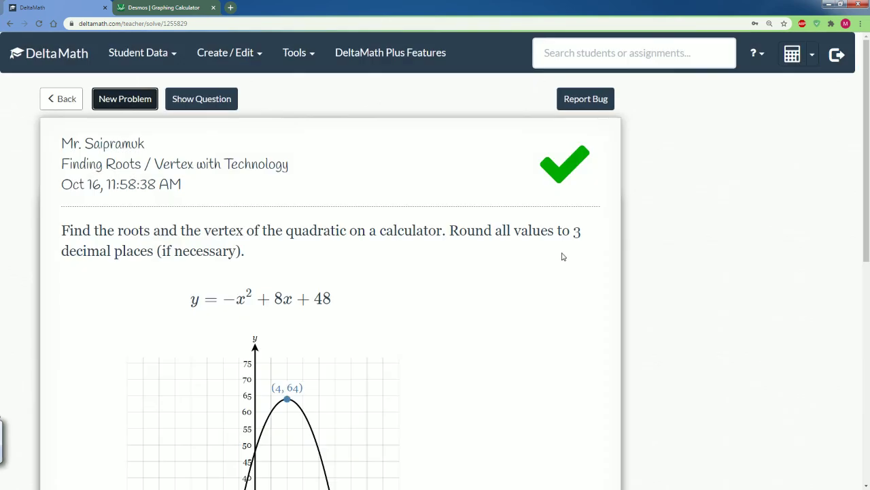
{"action": "scroll", "coordinate": [408, 288], "scroll_direction": "down", "scroll_amount": 2}
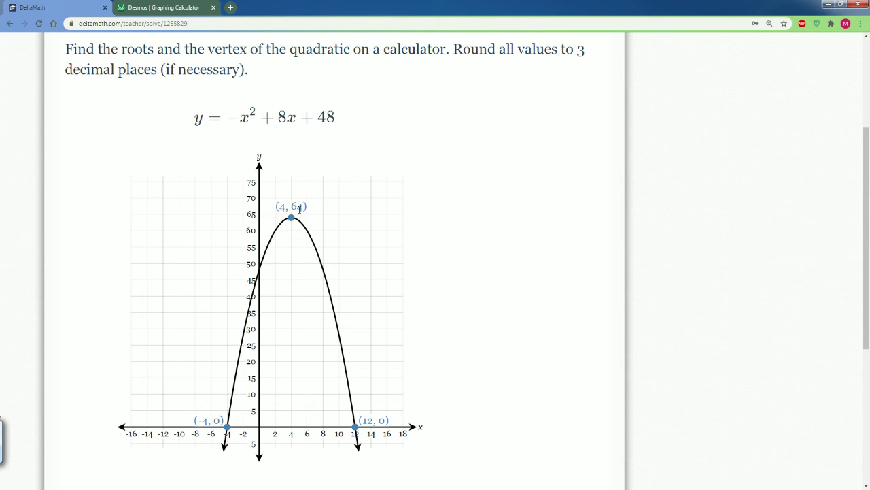
{"action": "scroll", "coordinate": [299, 211], "scroll_direction": "down", "scroll_amount": 2}
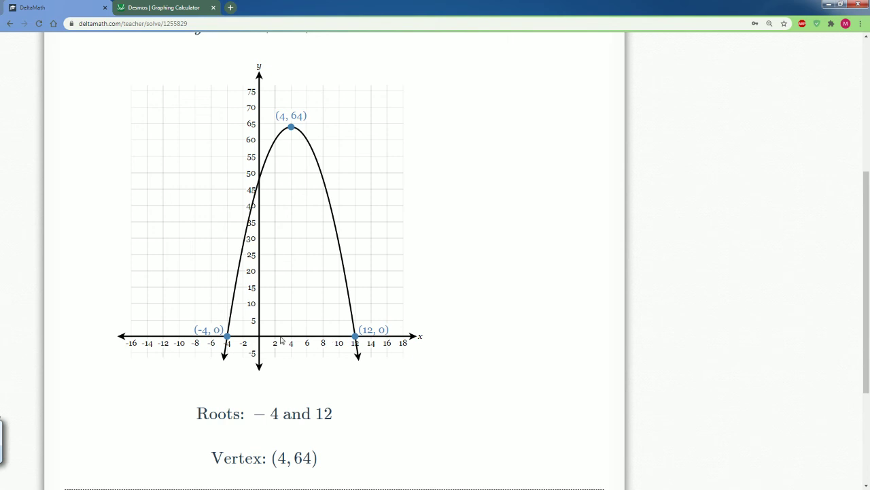
{"action": "scroll", "coordinate": [139, 418], "scroll_direction": "up", "scroll_amount": 3}
{"action": "scroll", "coordinate": [144, 419], "scroll_direction": "up", "scroll_amount": 1}
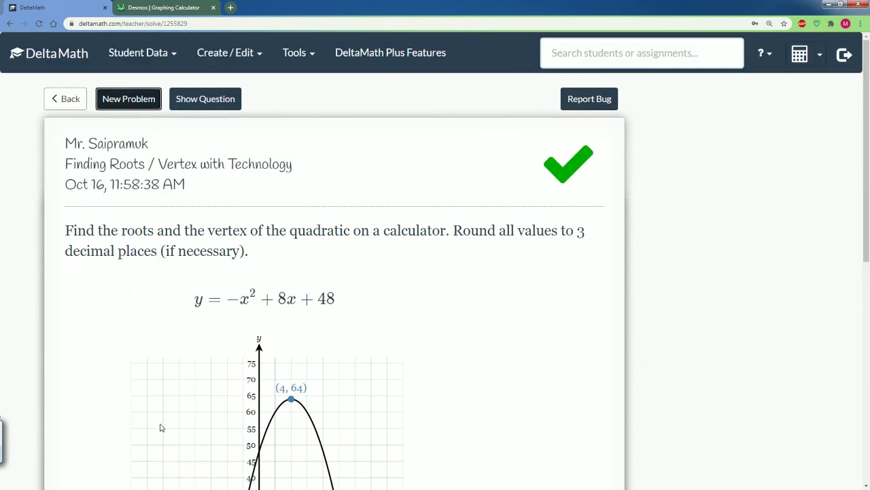